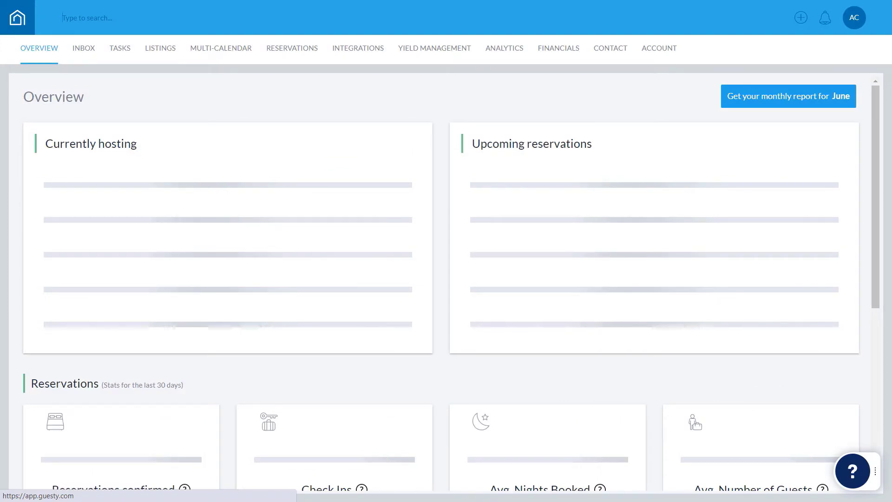
pyautogui.click(133, 19)
pyautogui.write('Emma Taylor')
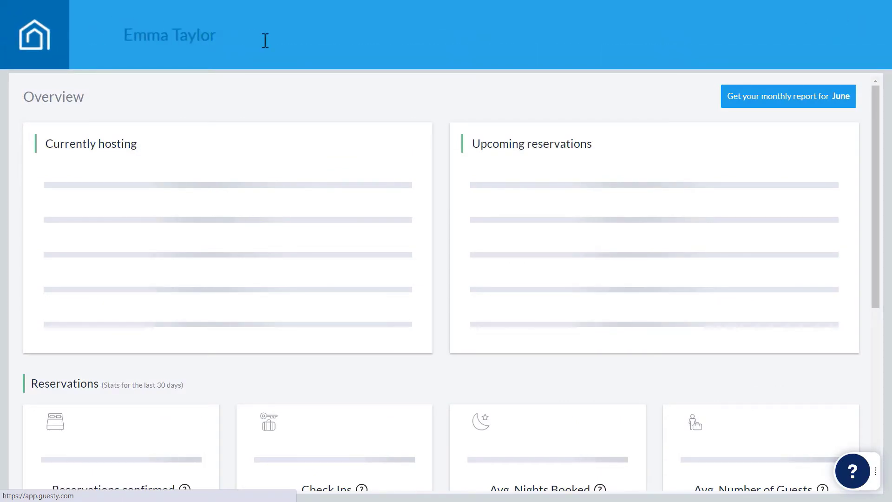
pyautogui.press('Return')
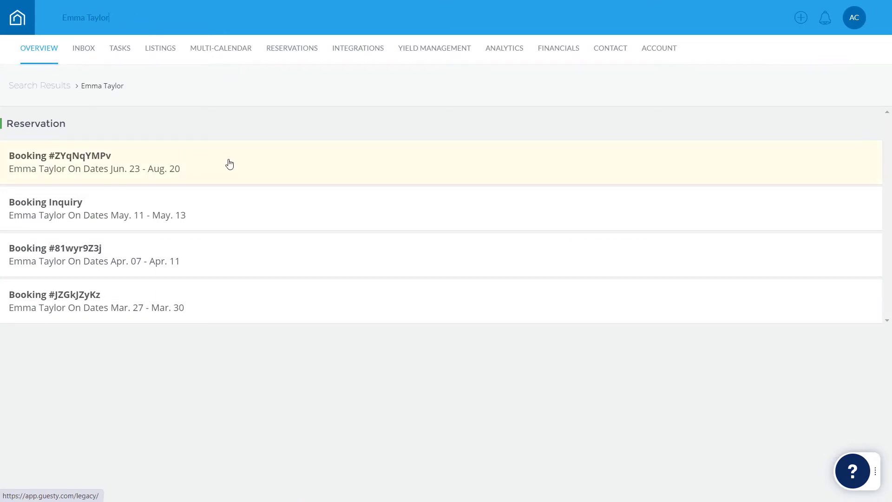
pyautogui.click(290, 56)
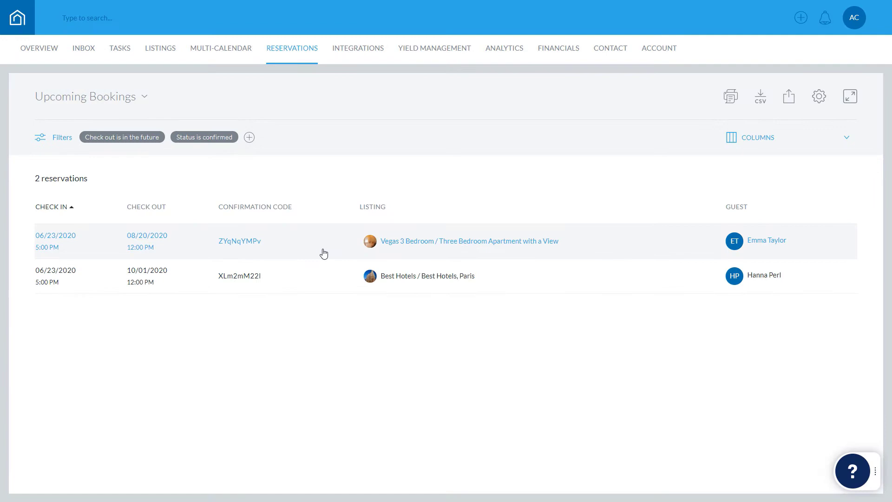
pyautogui.click(324, 252)
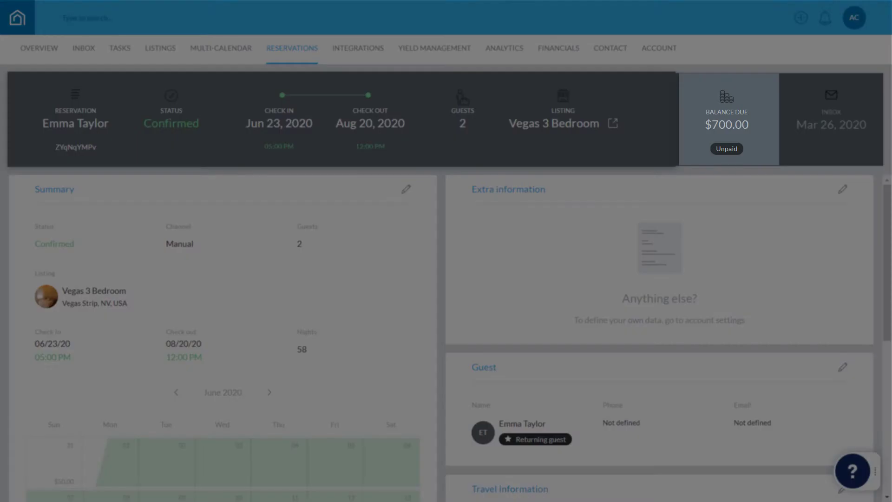
# Switch to the reservation's balance and payments view
pyautogui.click(755, 136)
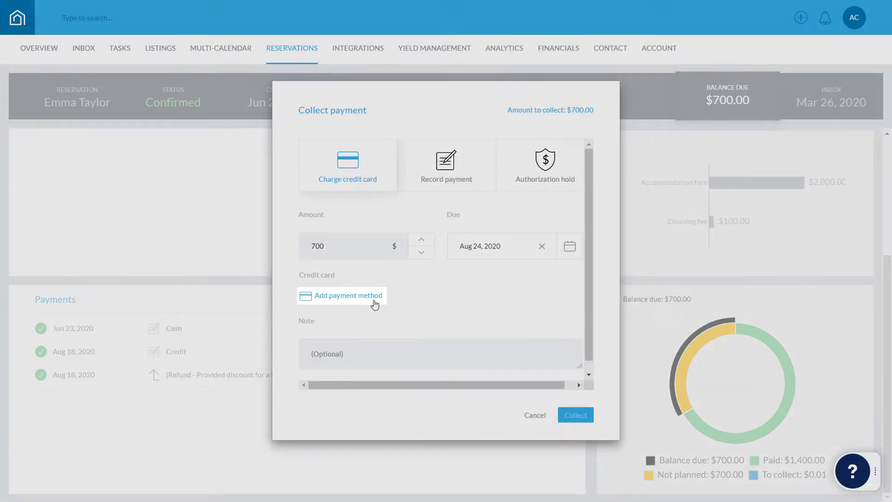
pyautogui.click(375, 300)
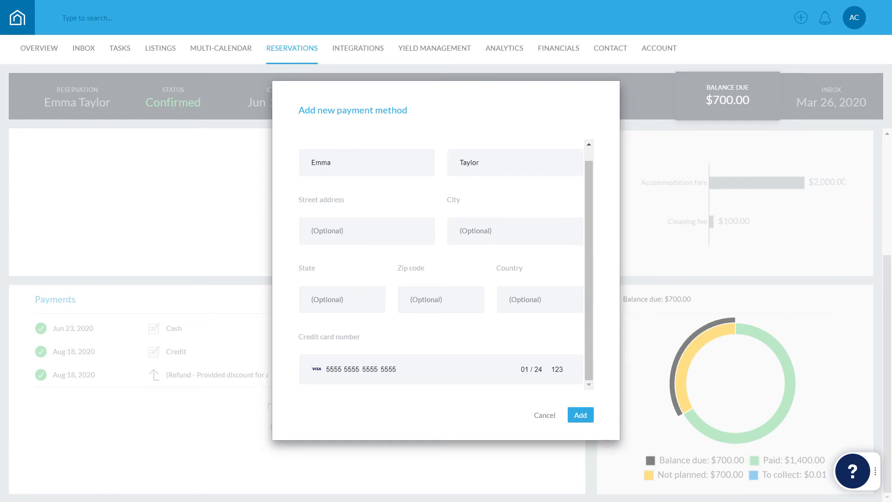
pyautogui.click(580, 415)
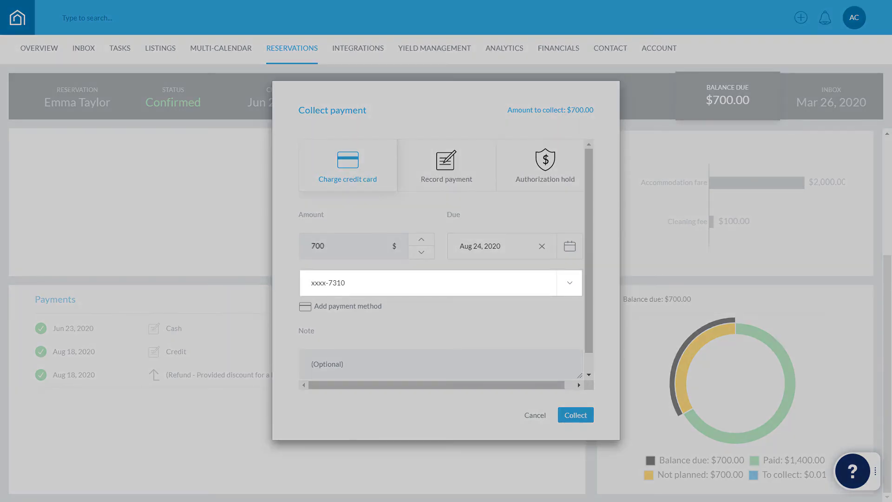
pyautogui.write('Final payment as discussed')
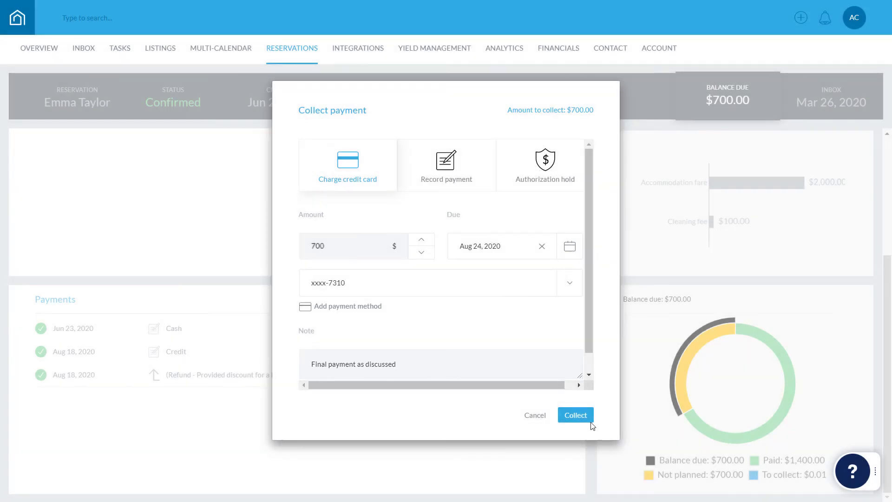
pyautogui.click(584, 420)
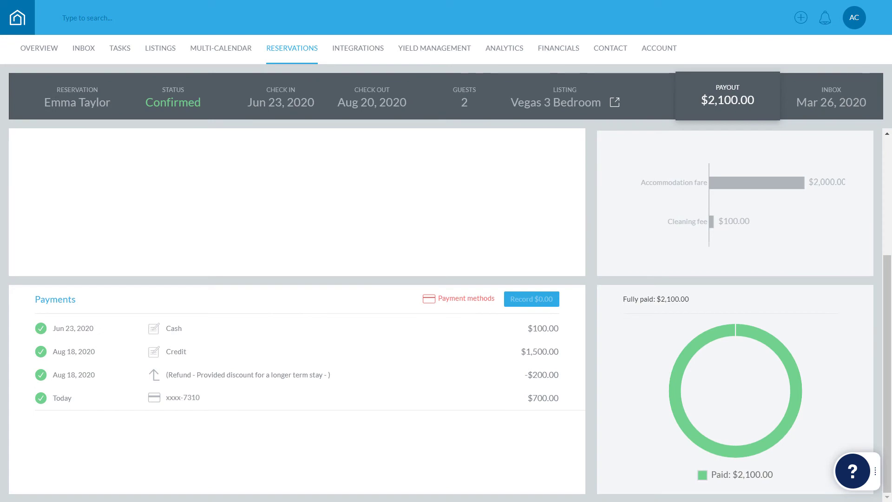